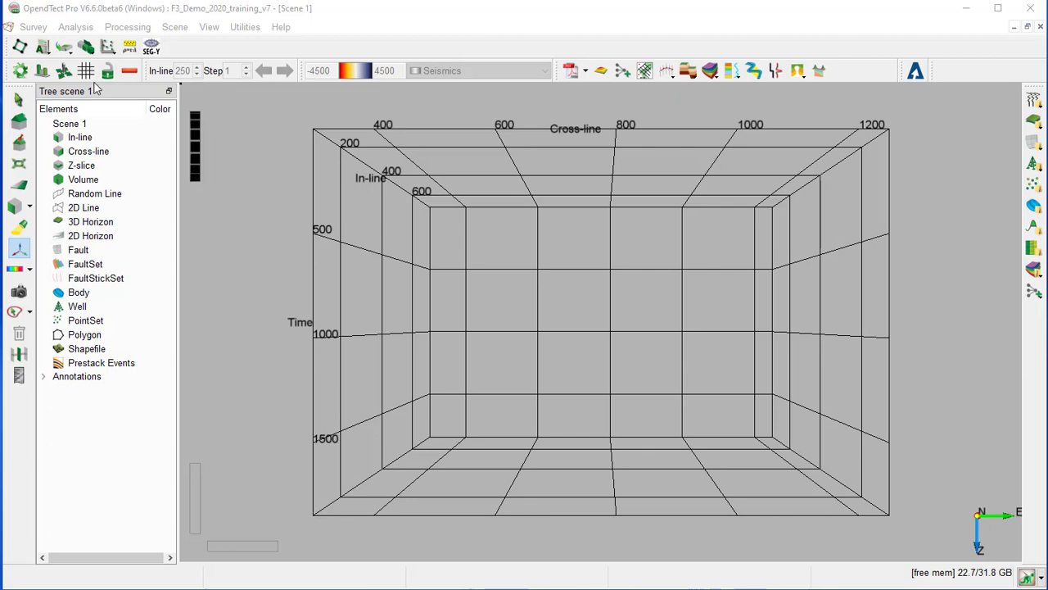
Open the Well Correlation Panel setup from the top toolbar
click(76, 27)
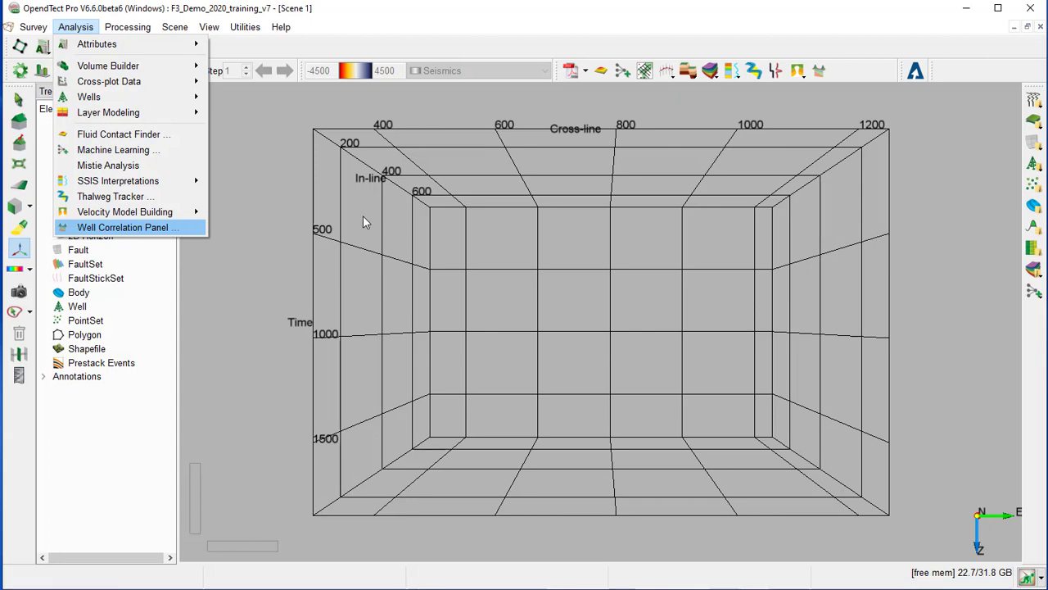
click(690, 235)
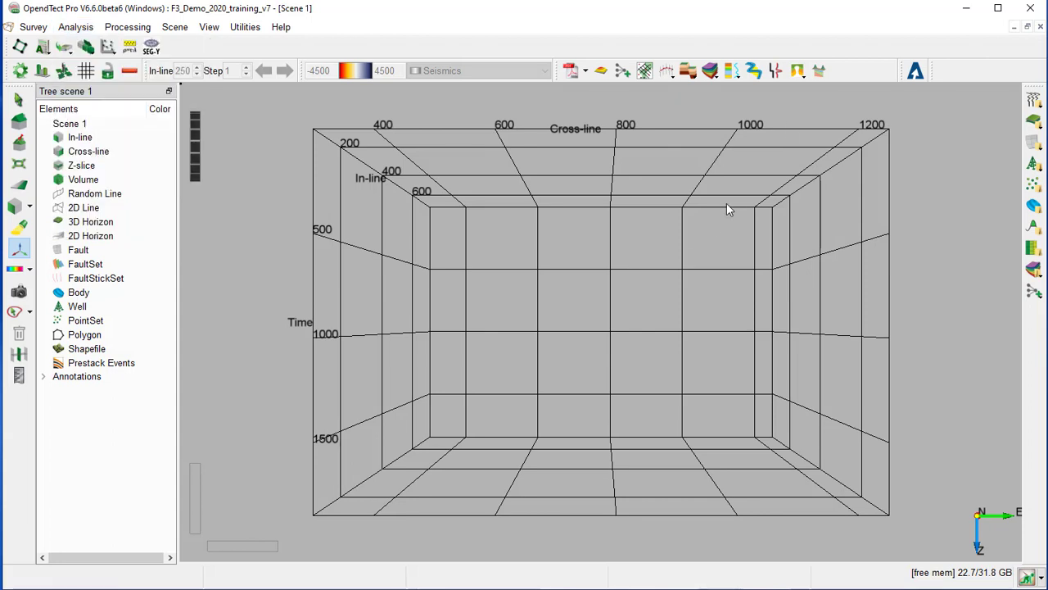
click(822, 72)
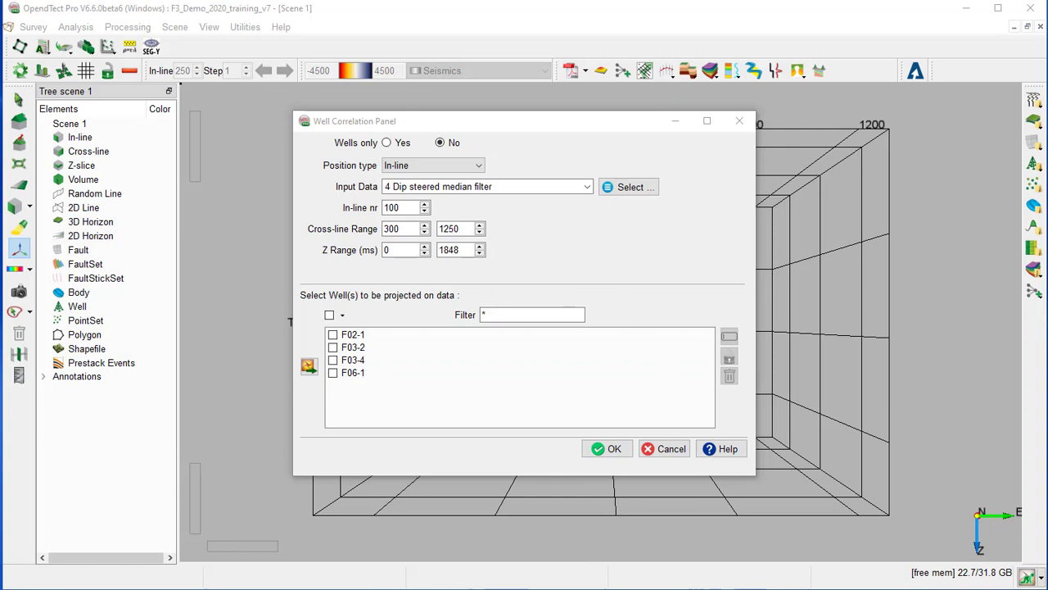
Build the panel on 2D line 'Well correlation-Line' with all four wells selected
click(448, 167)
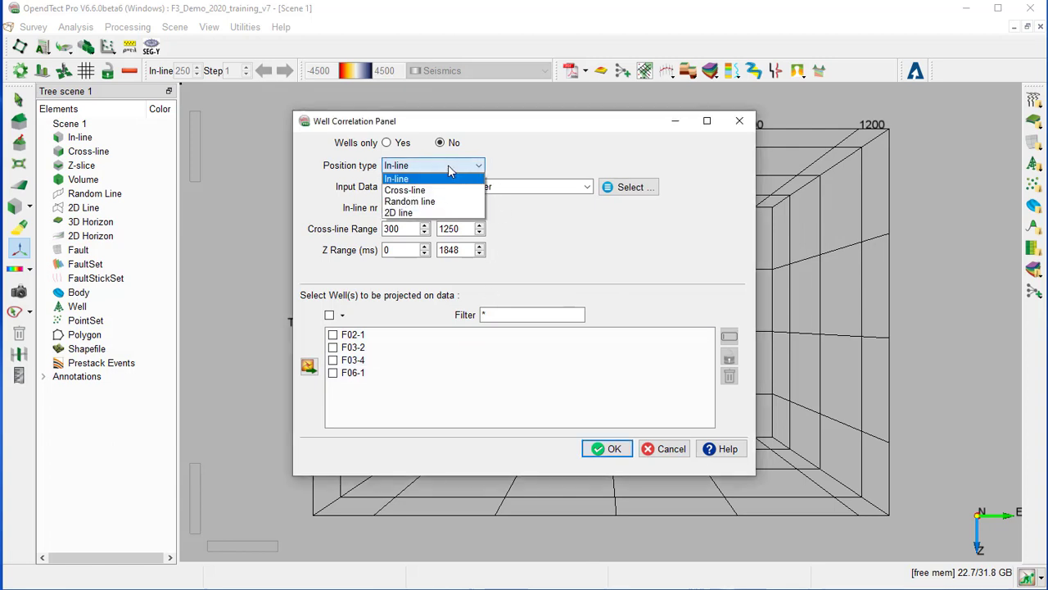
click(400, 212)
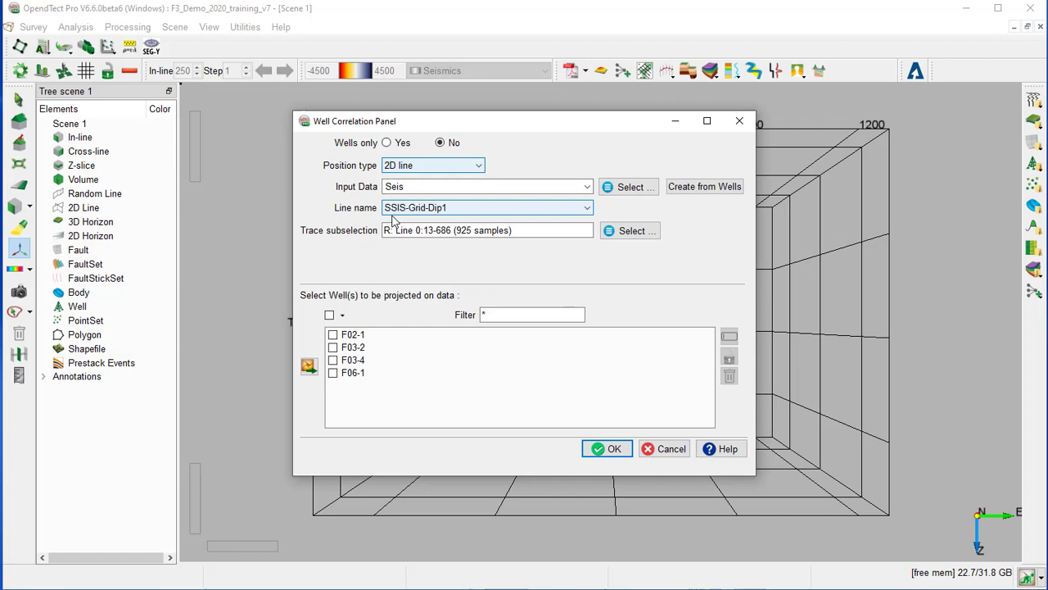
click(589, 210)
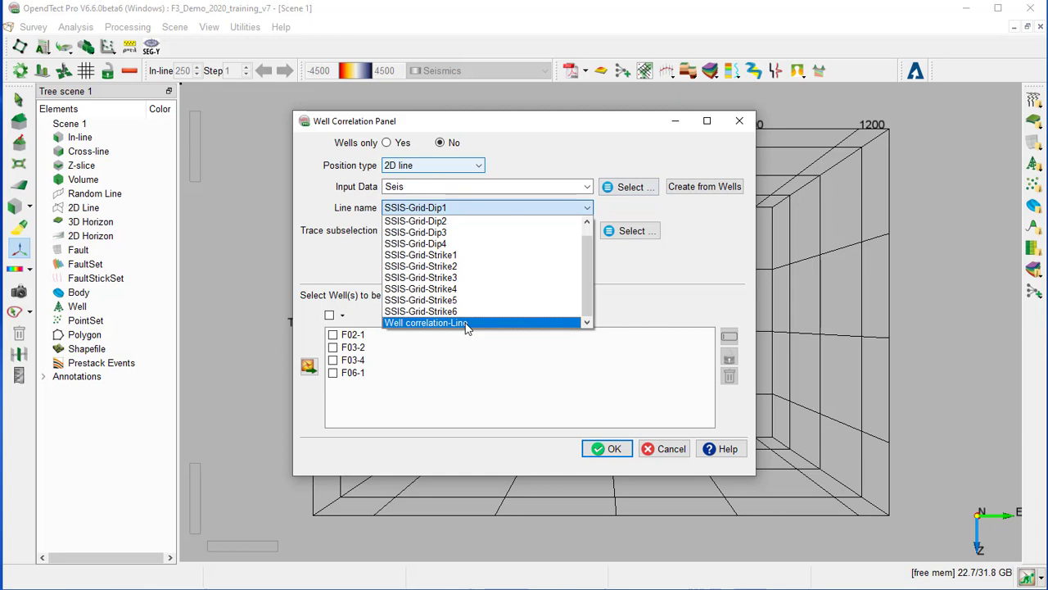
click(466, 324)
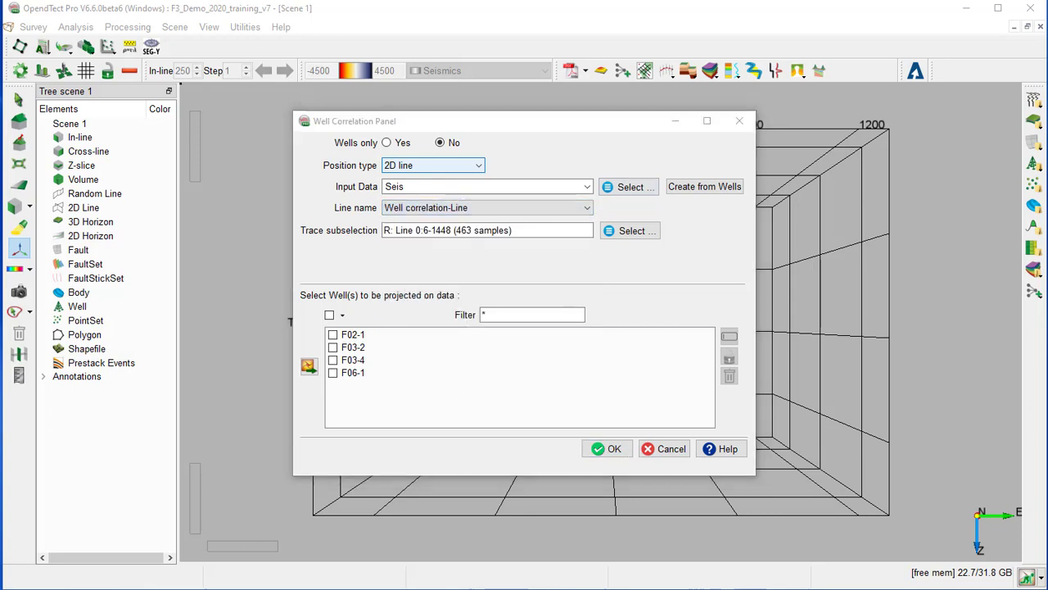
click(330, 316)
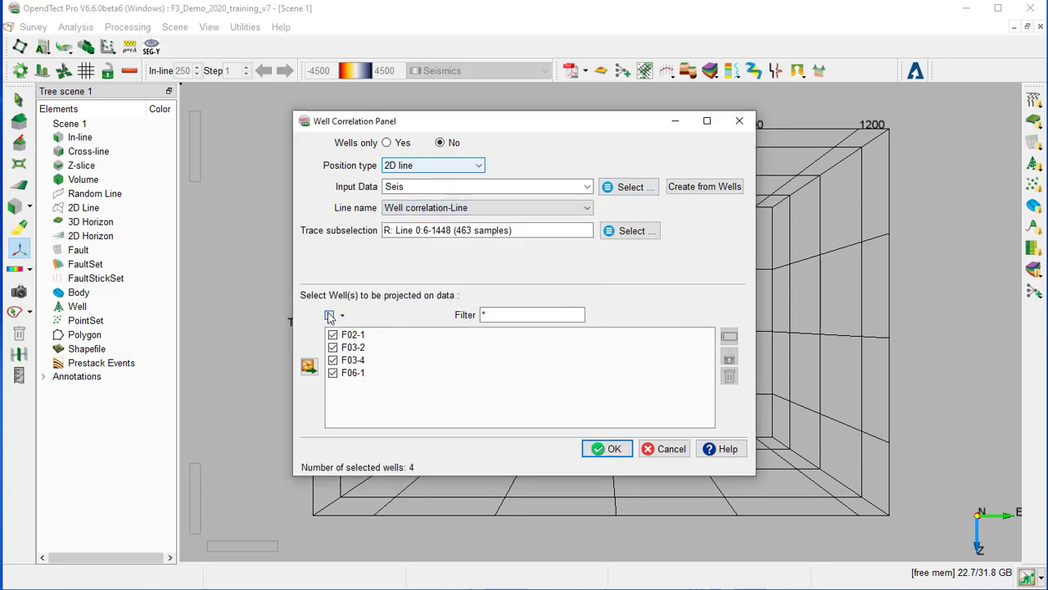
click(610, 448)
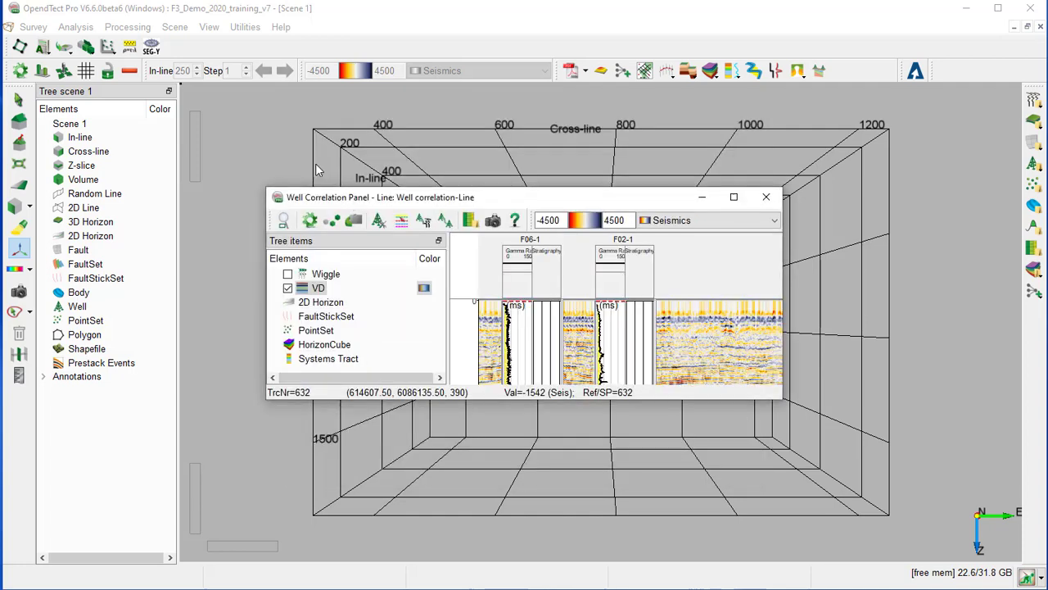
Move and enlarge the panel window to show all wells, and switch the seismic to Grey scales
drag(344, 196, 261, 92)
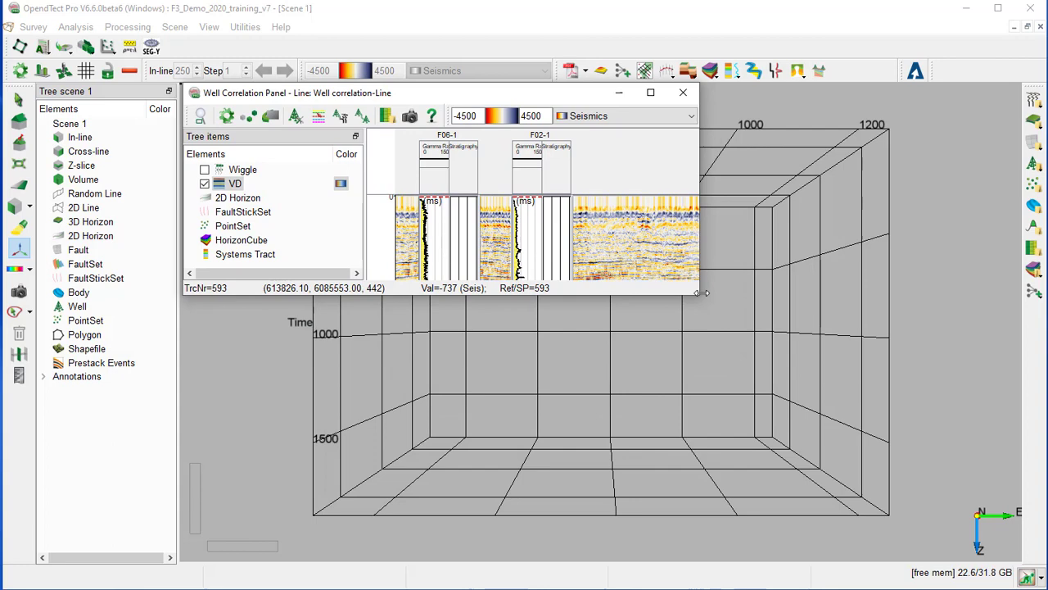
drag(701, 292, 997, 385)
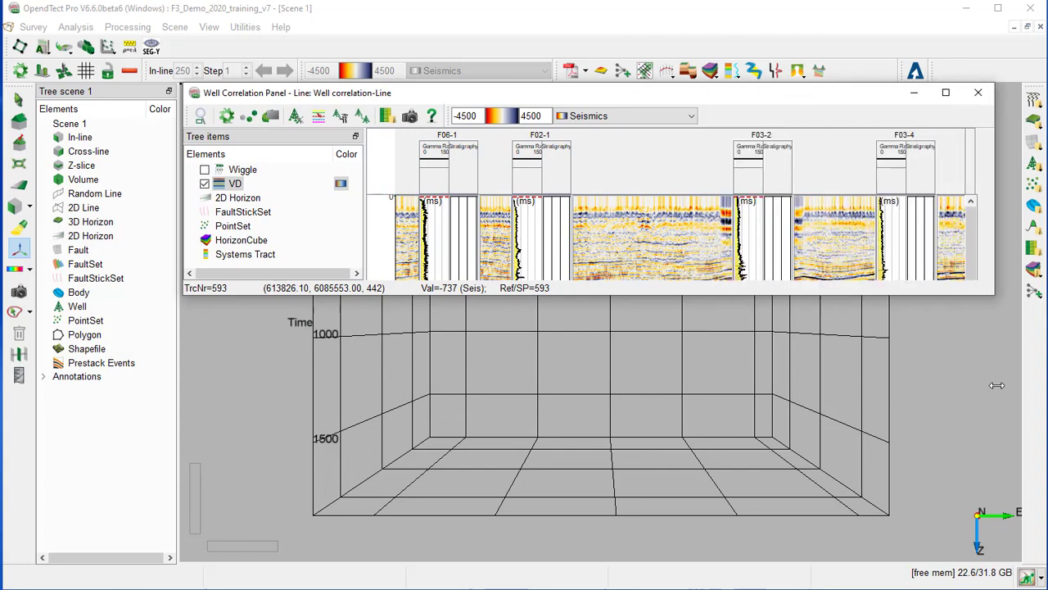
drag(581, 308, 597, 574)
click(636, 112)
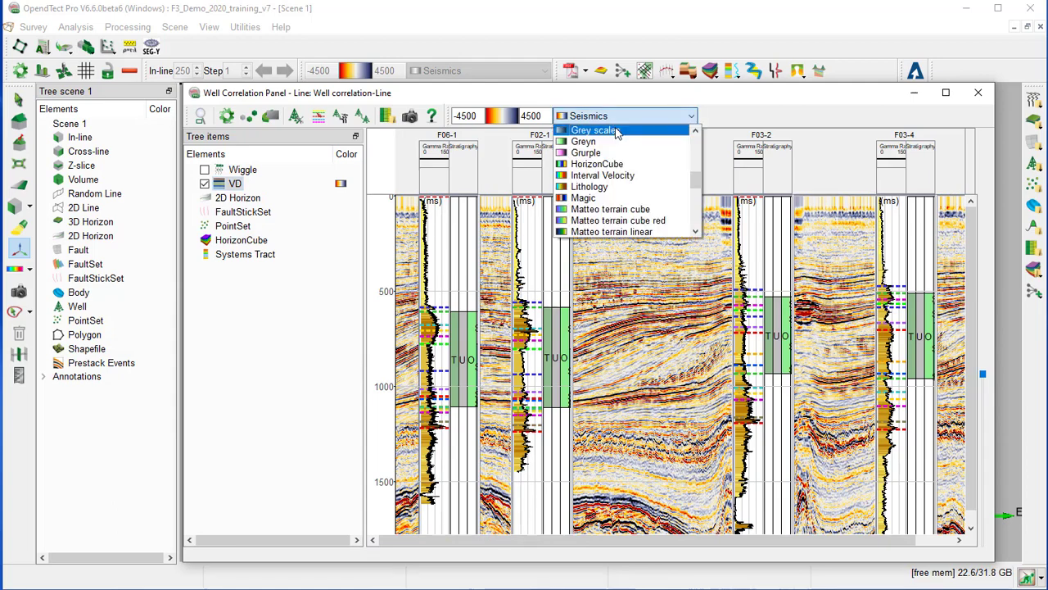
click(608, 128)
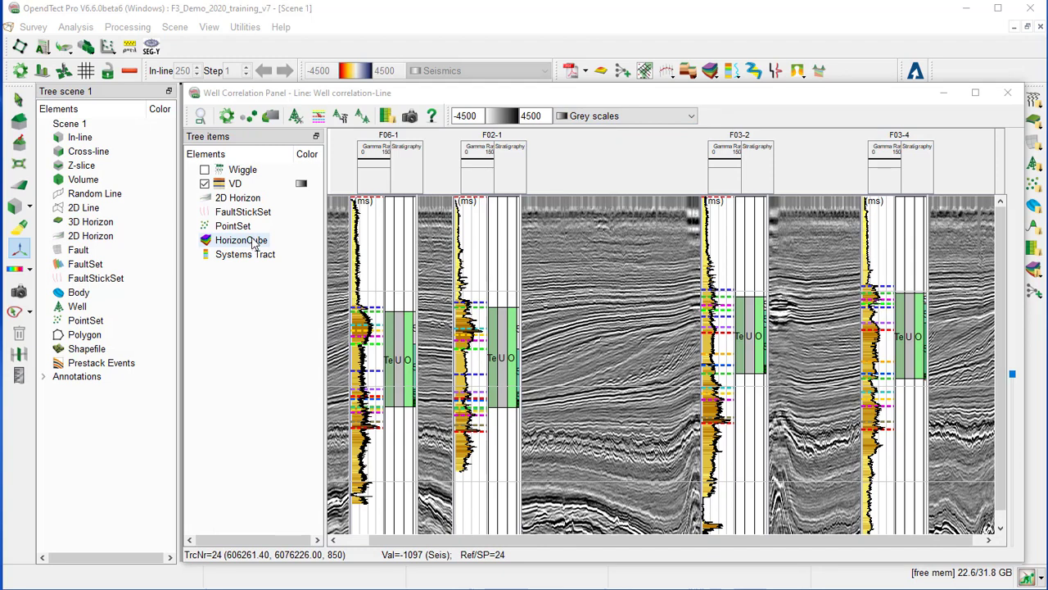
Overlay the random-line-between-wells HorizonCube, then open well F06-1's display properties
right_click(254, 243)
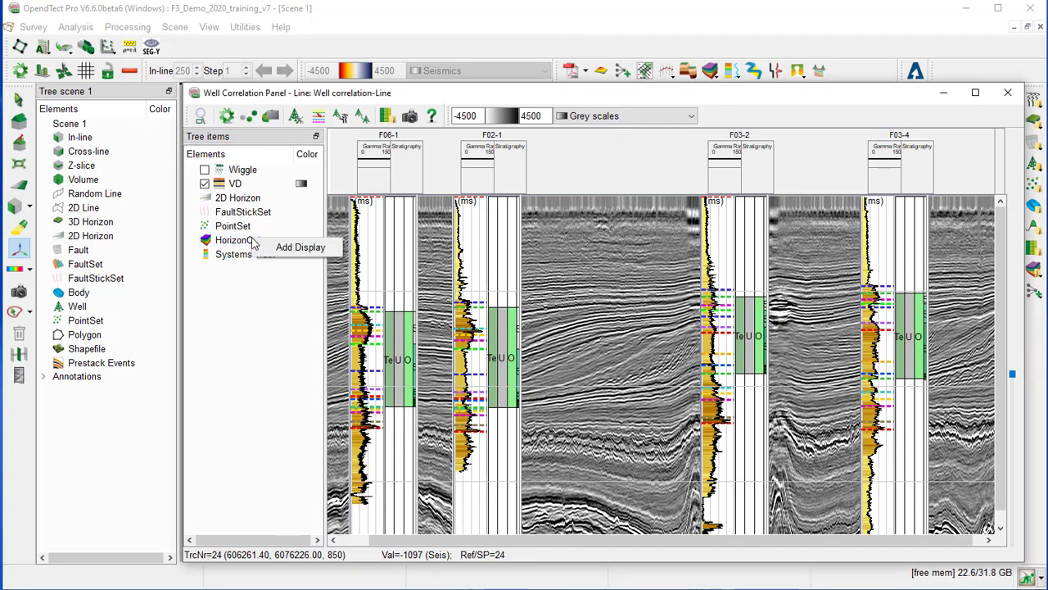
click(297, 248)
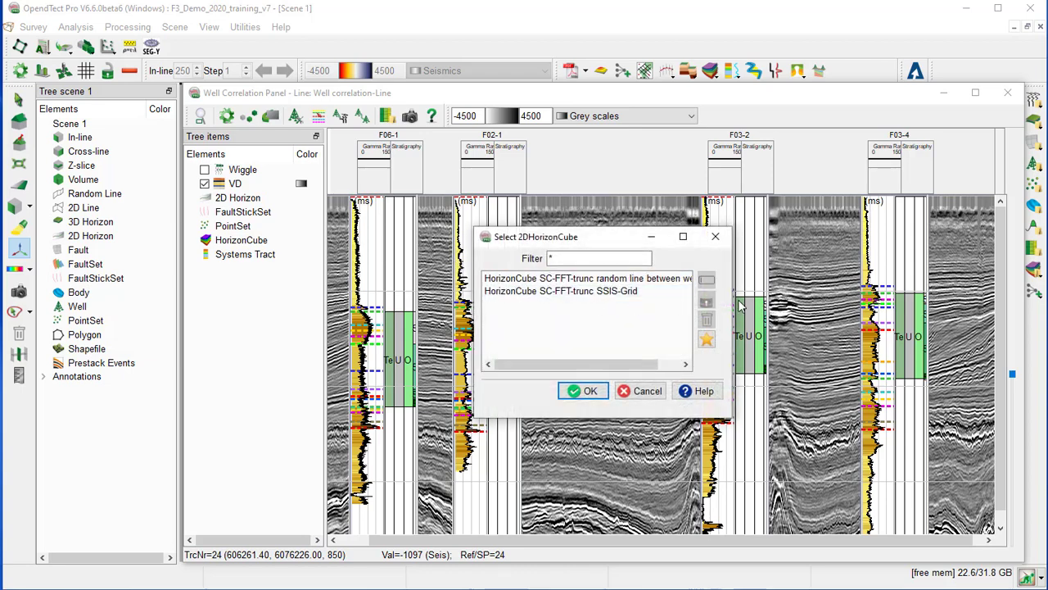
drag(732, 299, 834, 305)
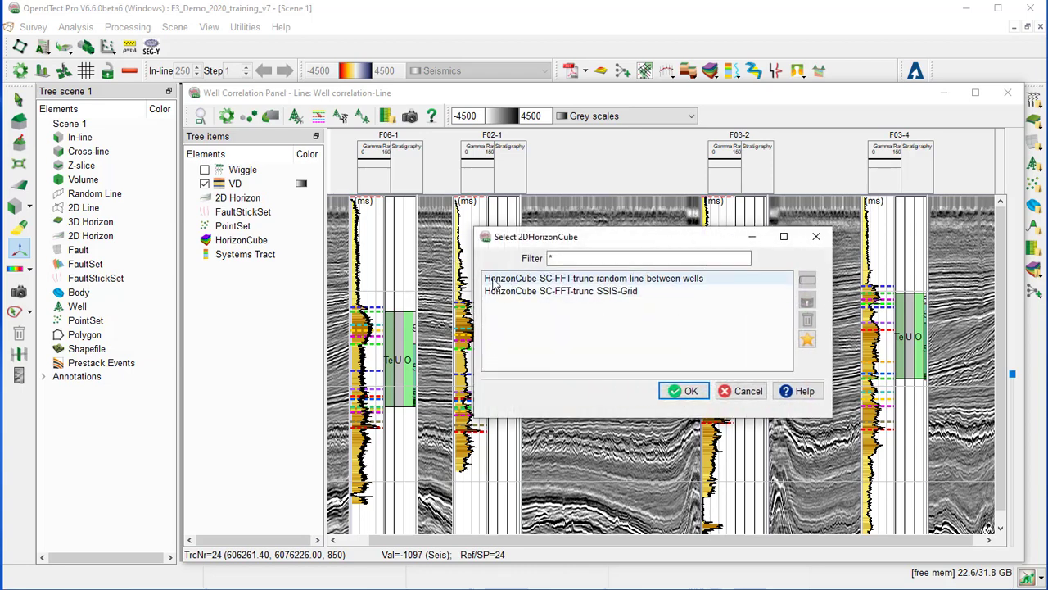
click(654, 284)
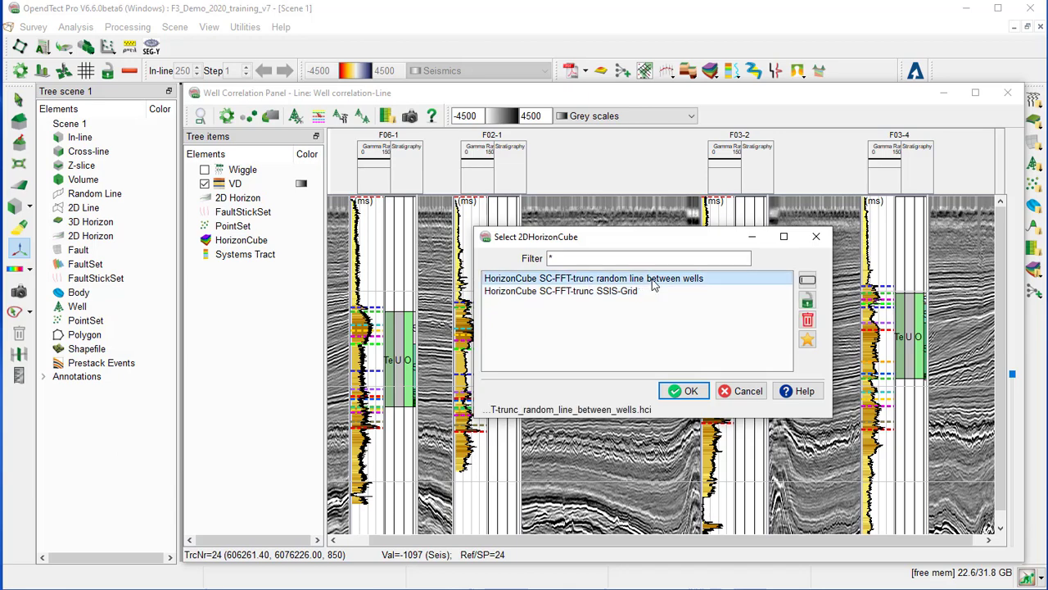
click(695, 391)
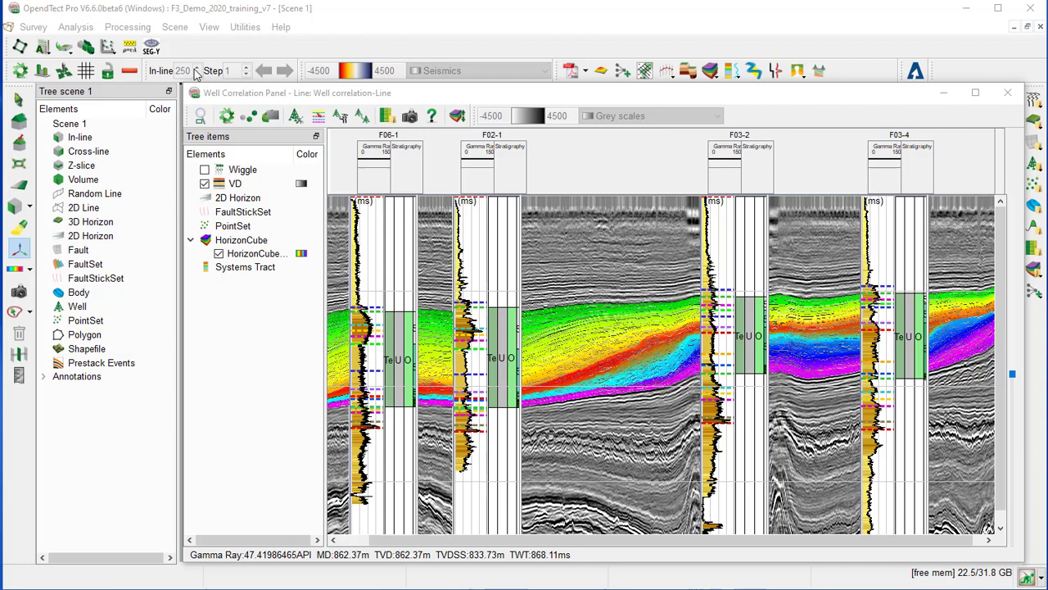
double_click(448, 235)
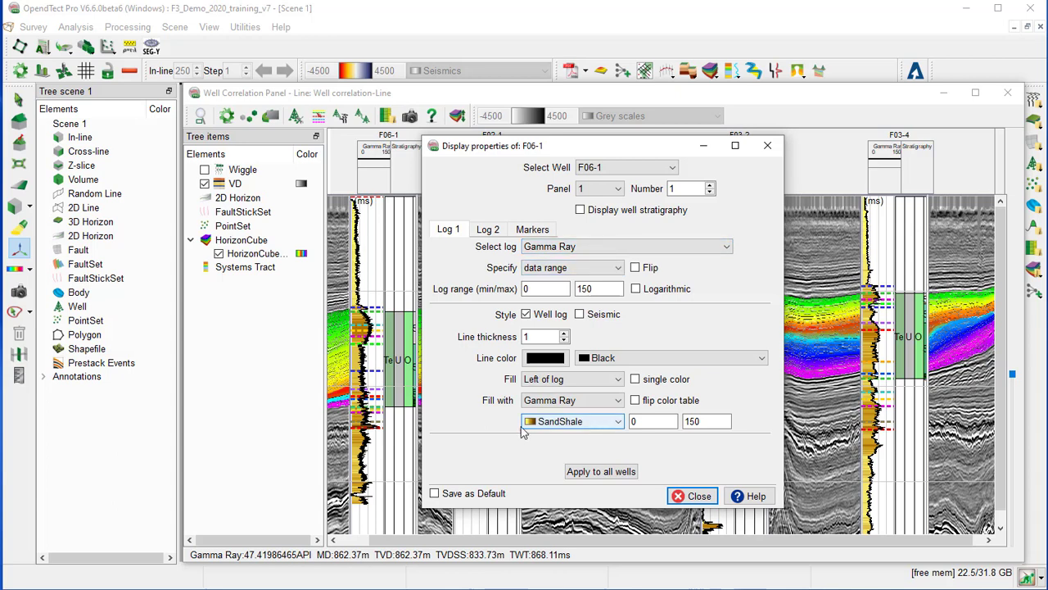
Apply F06-1's Log 2 Gamma Ray display settings to all wells and close the dialog
click(491, 230)
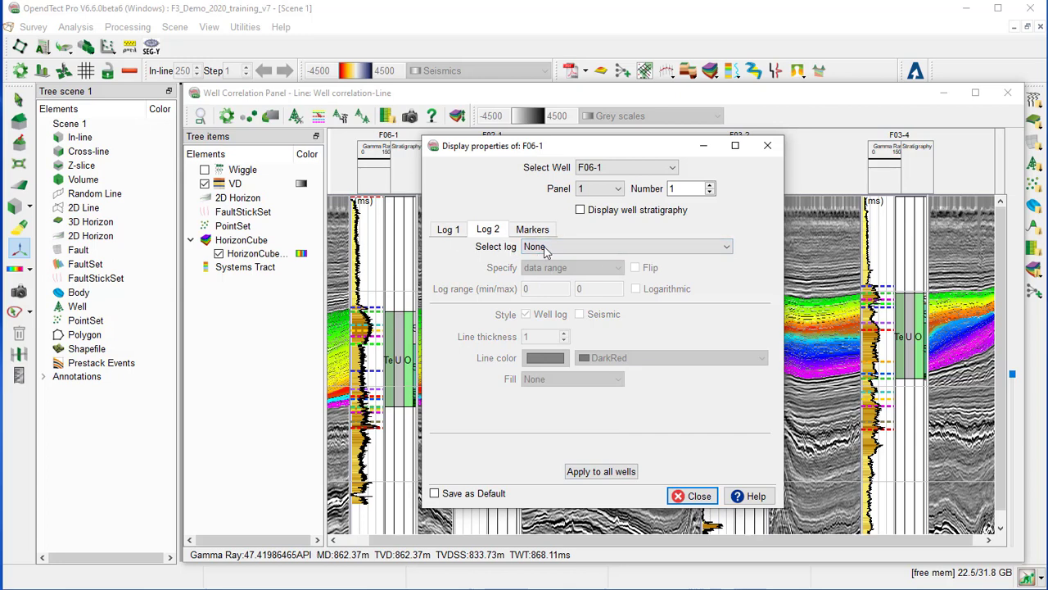
click(597, 475)
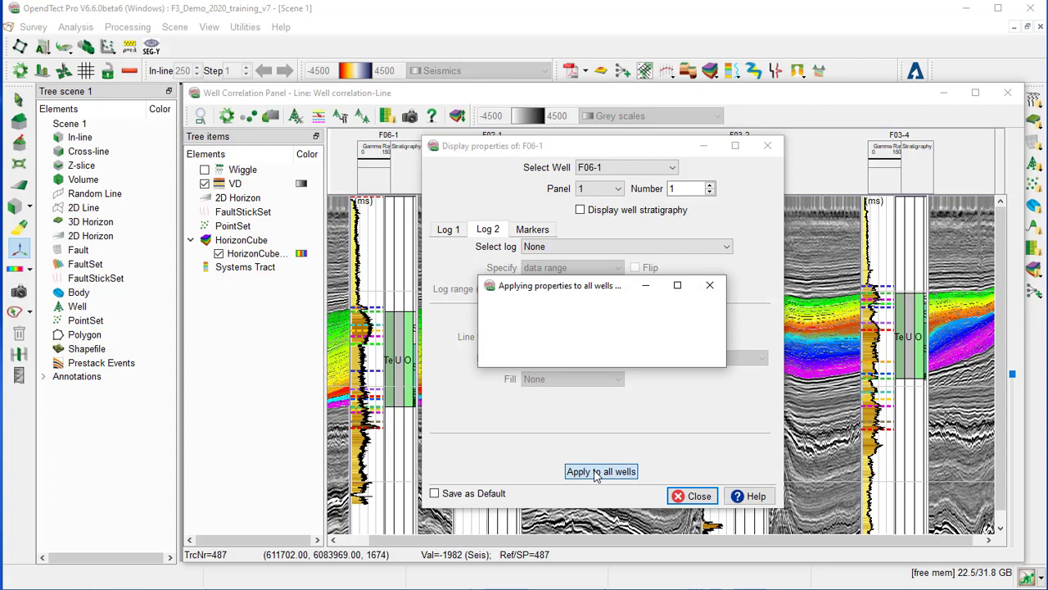
click(699, 497)
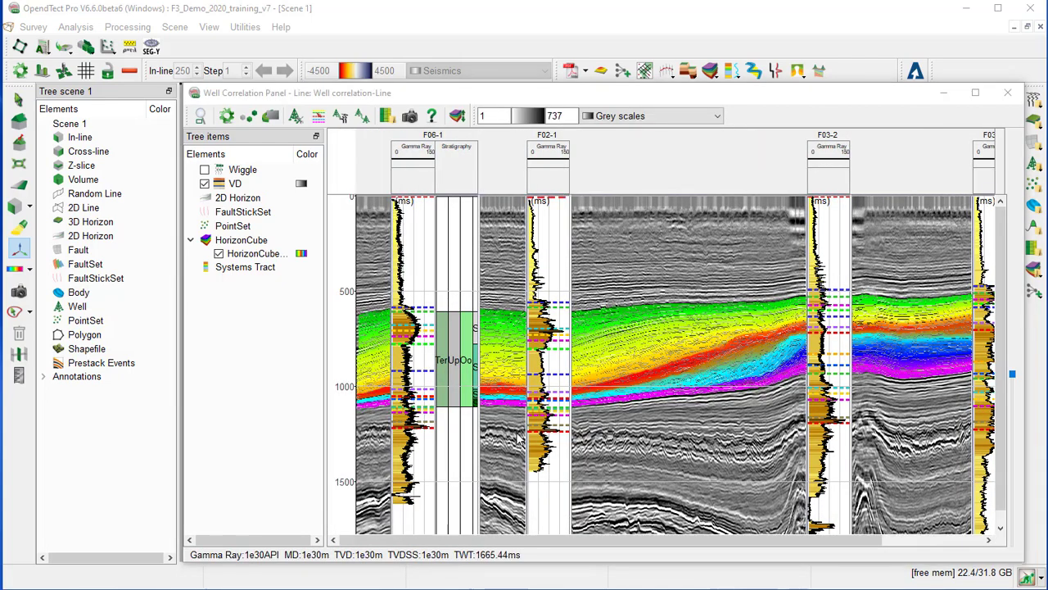
Lower the HorizonCube top slider so only a thin band above the base shows
click(457, 116)
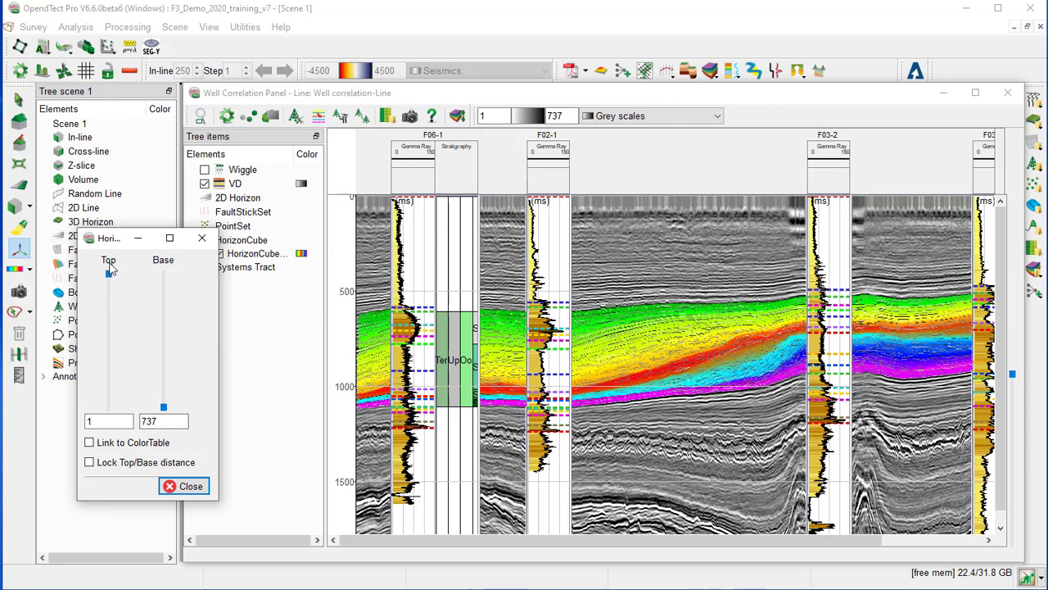
drag(108, 276, 107, 384)
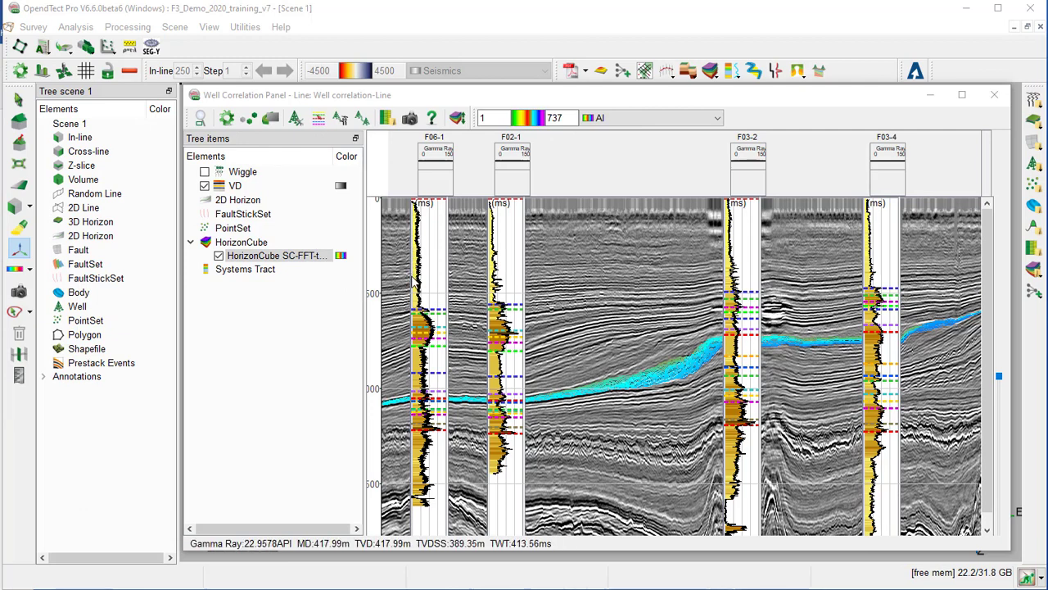
In the marker editor, add a new marker named 'New Marker Below FS8'
click(319, 121)
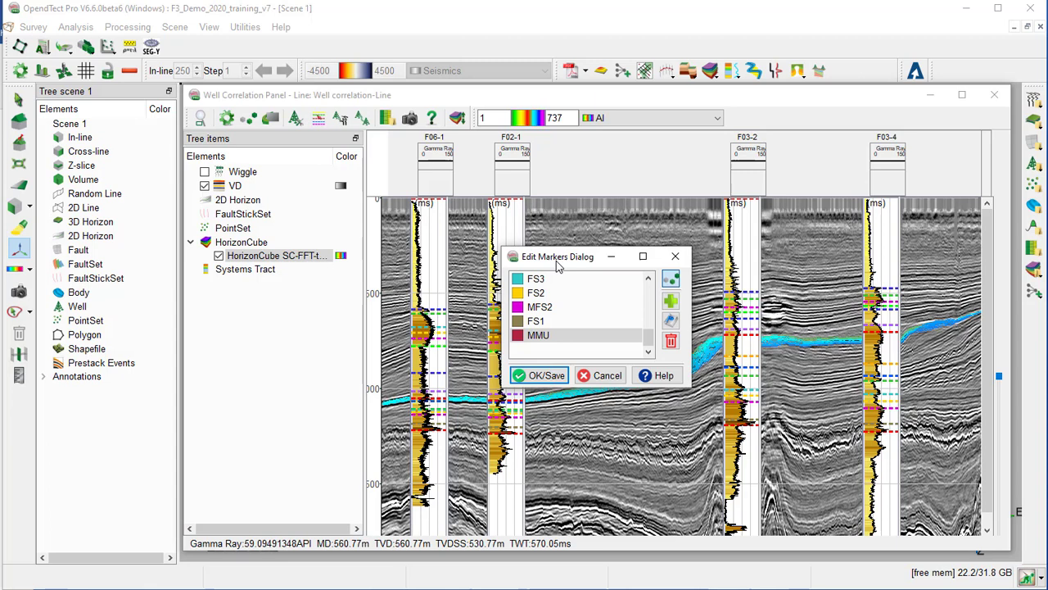
drag(573, 256, 260, 325)
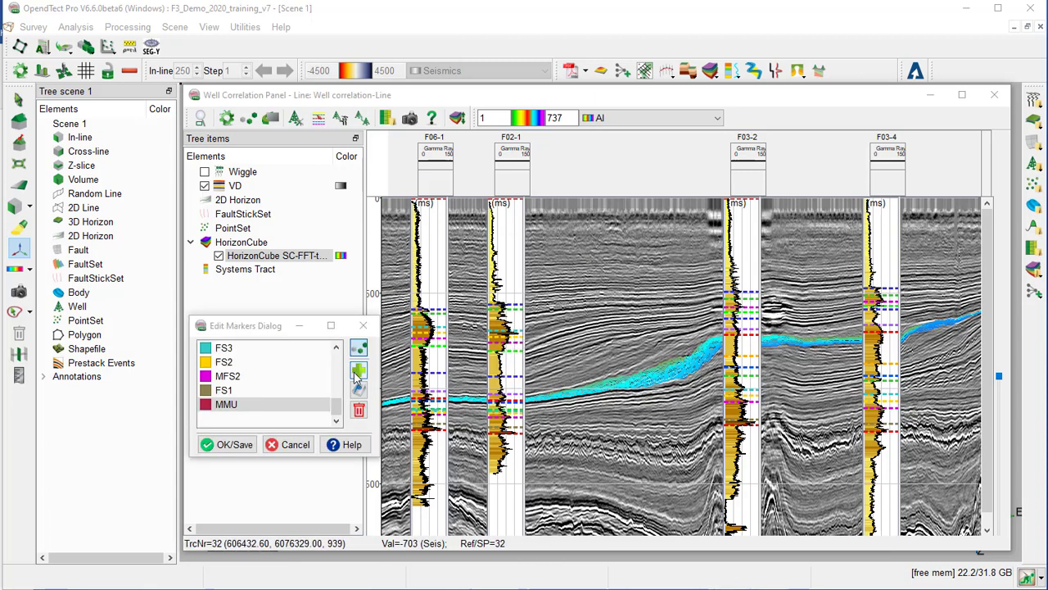
click(359, 371)
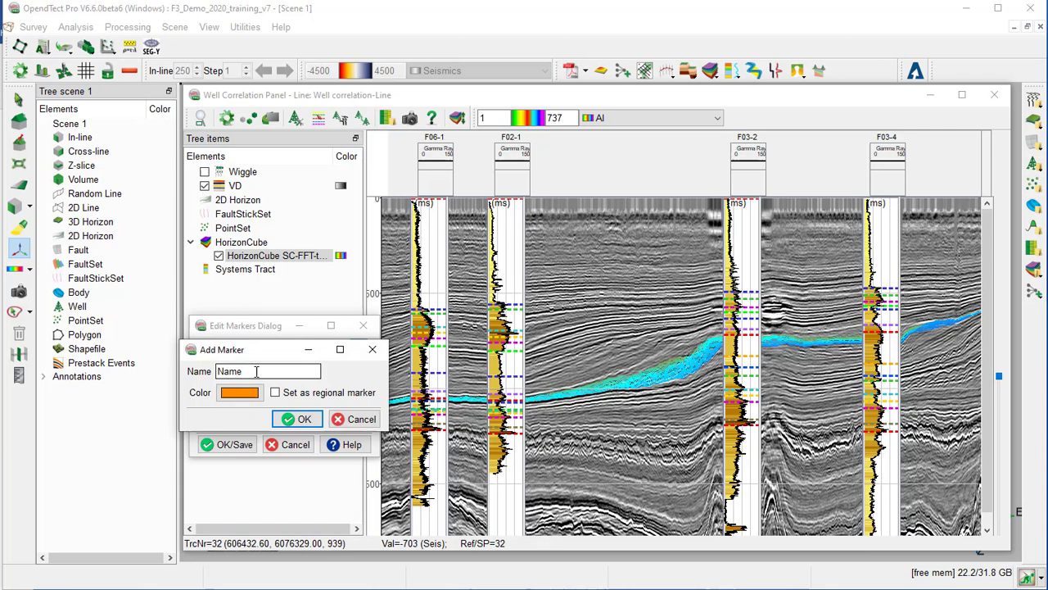
key(BackSpace)
key(BackSpace)
key(BackSpace)
key(BackSpace)
text(New Mar)
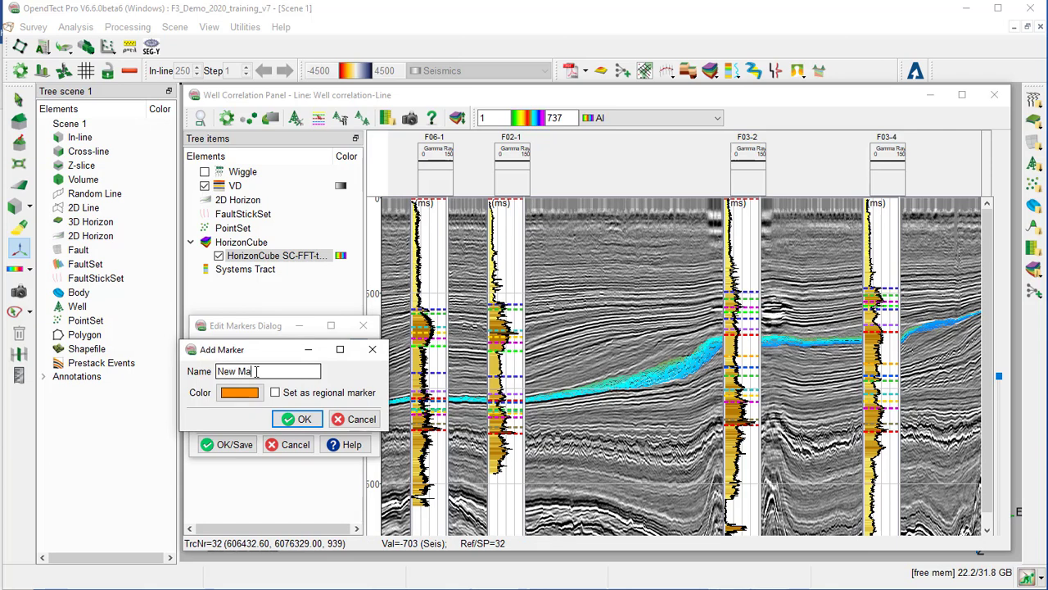
text(ker Be)
text(low)
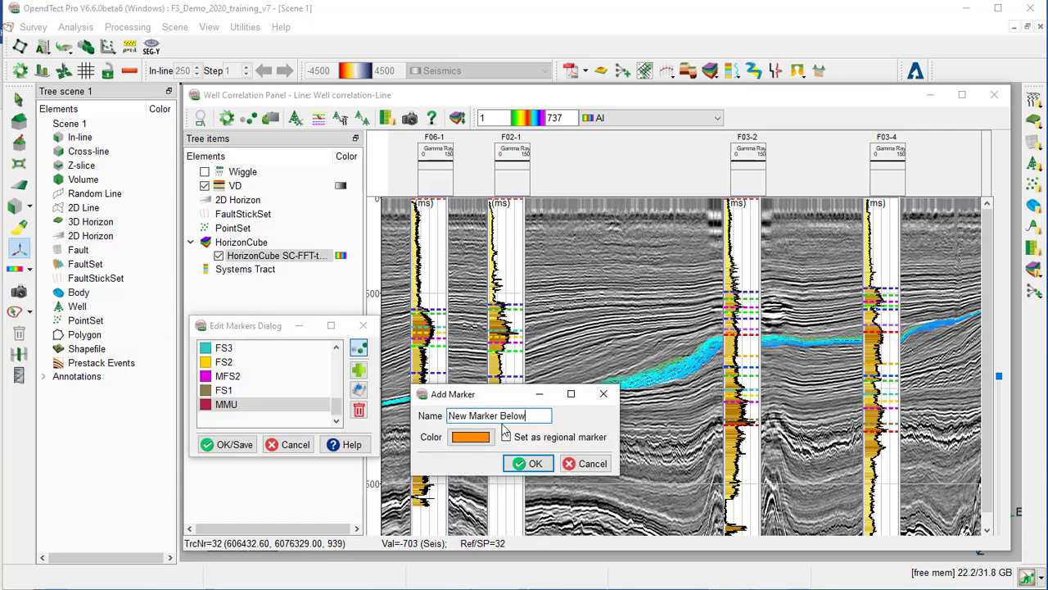
text( FS8)
key(Return)
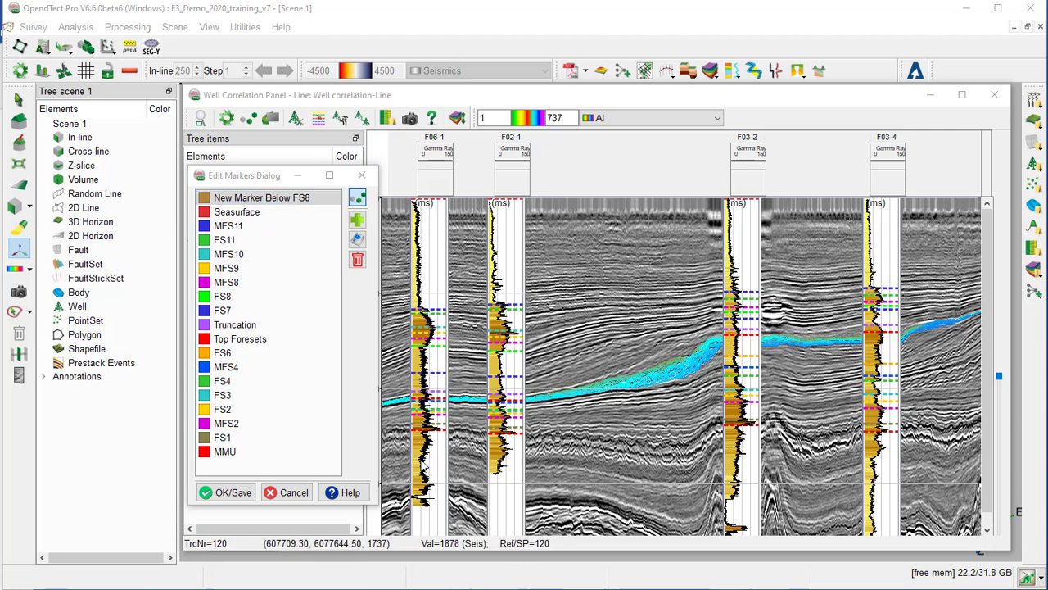
Place the marker on the F06-1 log, delete it again, and save the markers
click(432, 448)
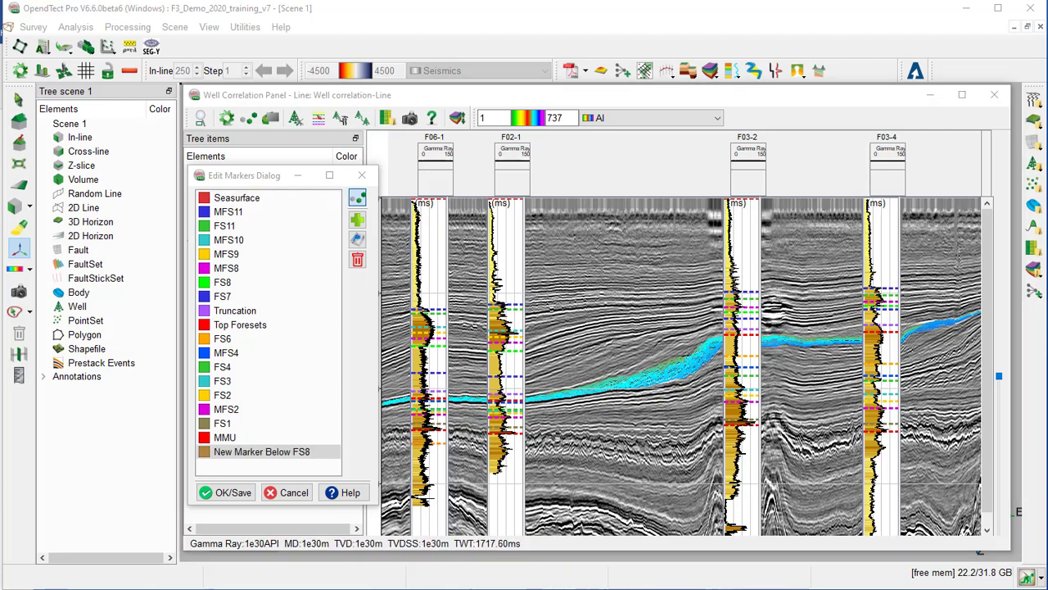
ctrl+click(439, 448)
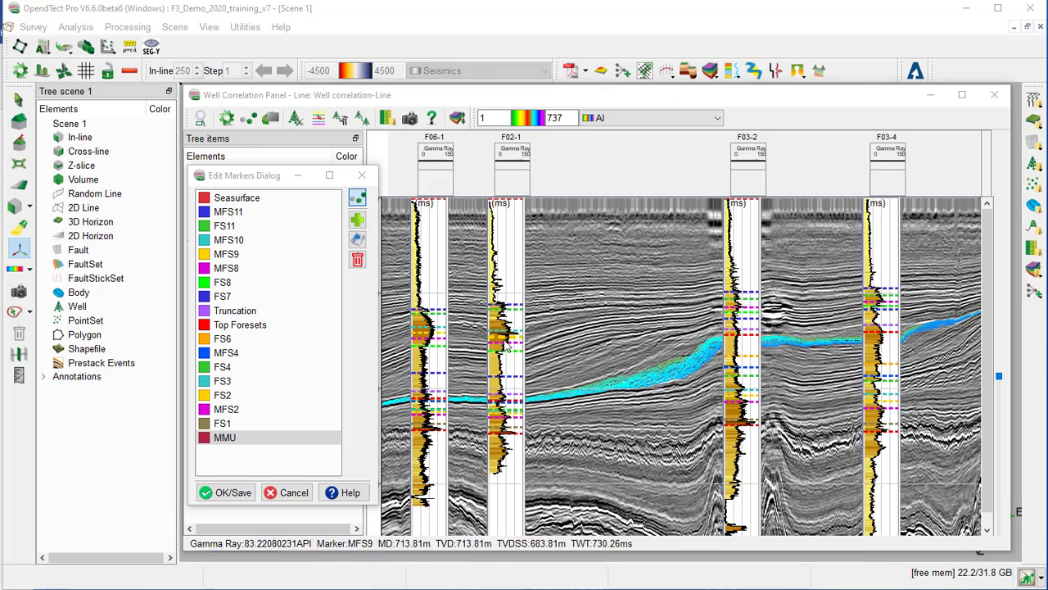
click(224, 496)
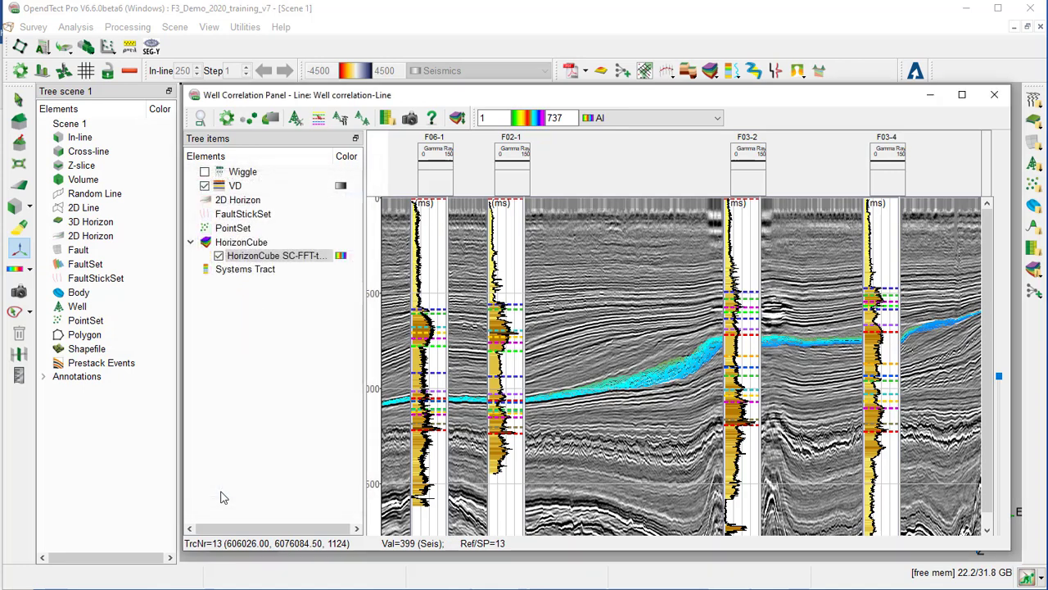